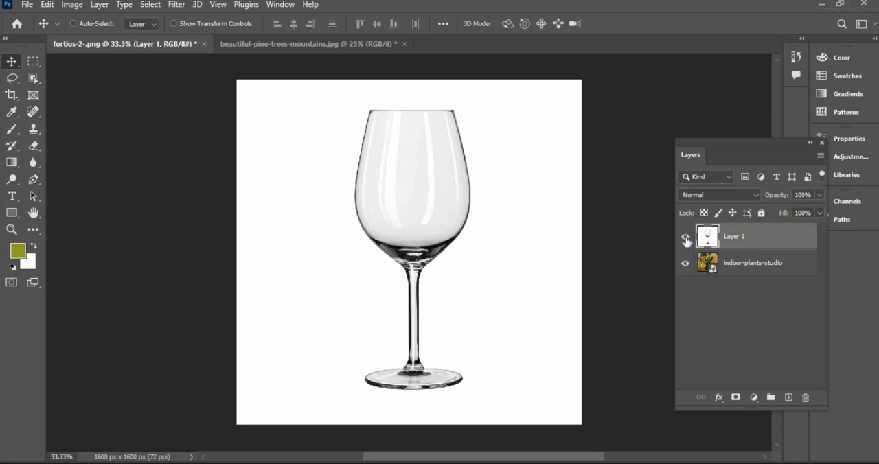
Hide the wine glass layer to view the plant photo beneath it, and show the glass again.
left_click(685, 238)
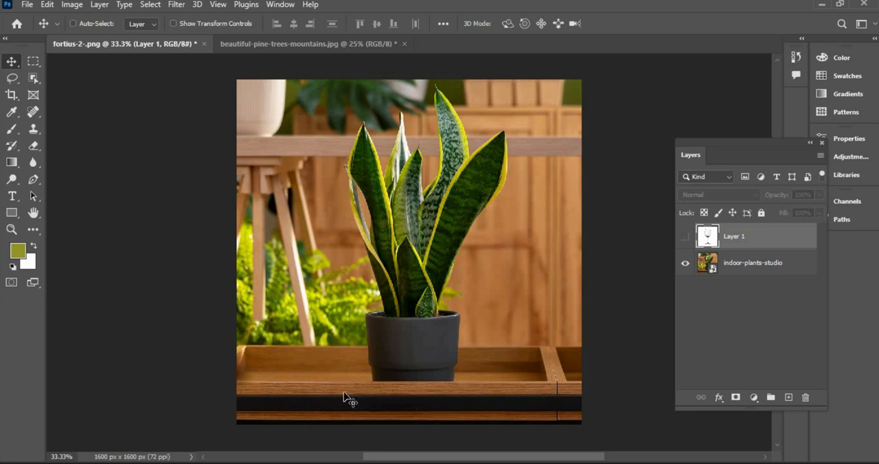
left_click(685, 238)
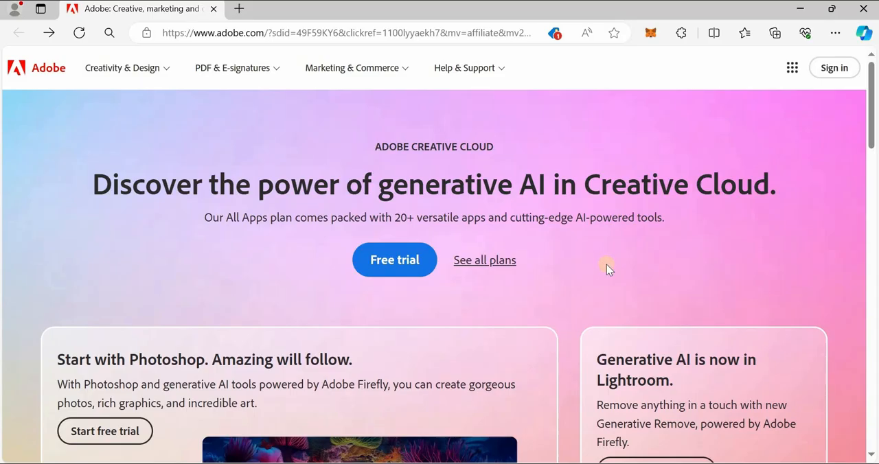
Switch to the browser and open the Photoshop product page from Adobe's product catalog, dismissing the region prompt.
scroll(607, 264, "down", 7)
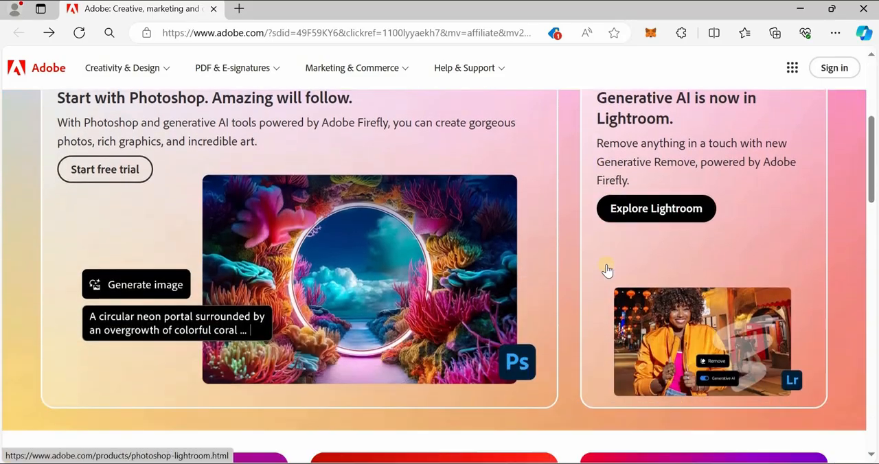
scroll(607, 264, "down", 9)
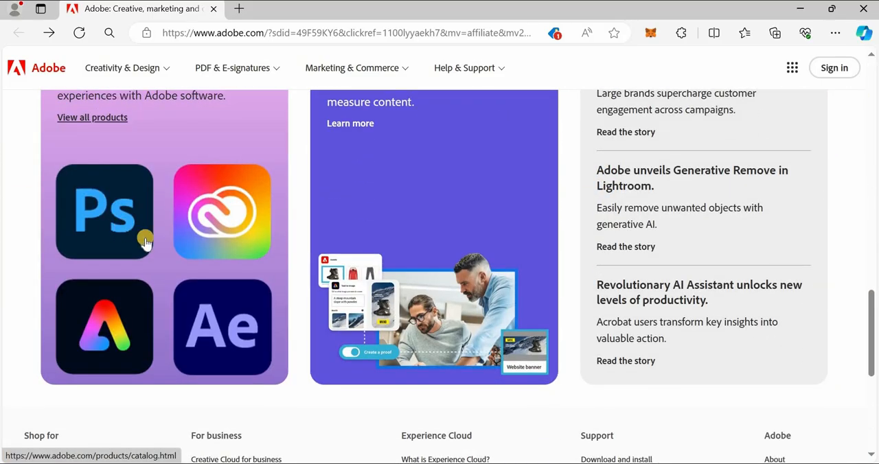
left_click(145, 242)
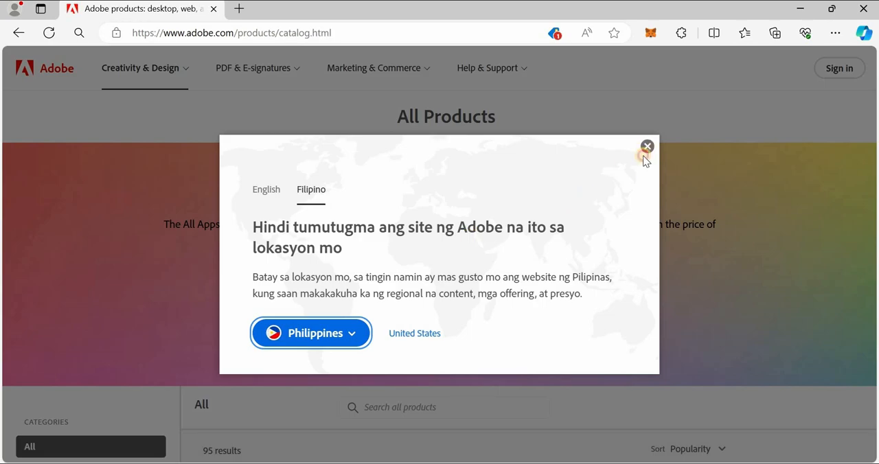
left_click(647, 146)
scroll(301, 296, "down", 5)
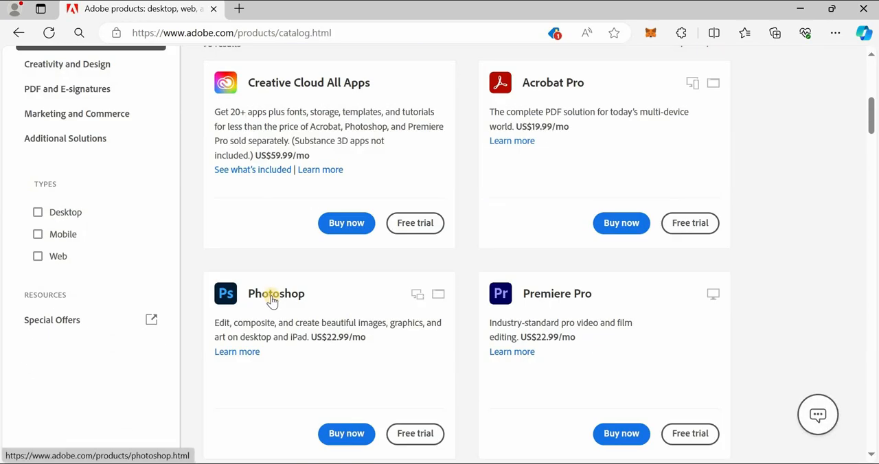
left_click(272, 295)
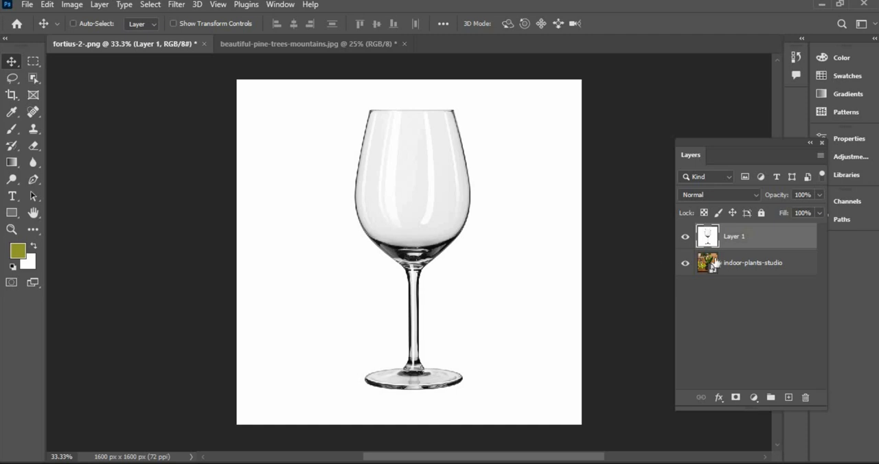
Select the whole canvas on the wine glass layer and copy its contents.
left_click(150, 4)
left_click(241, 19)
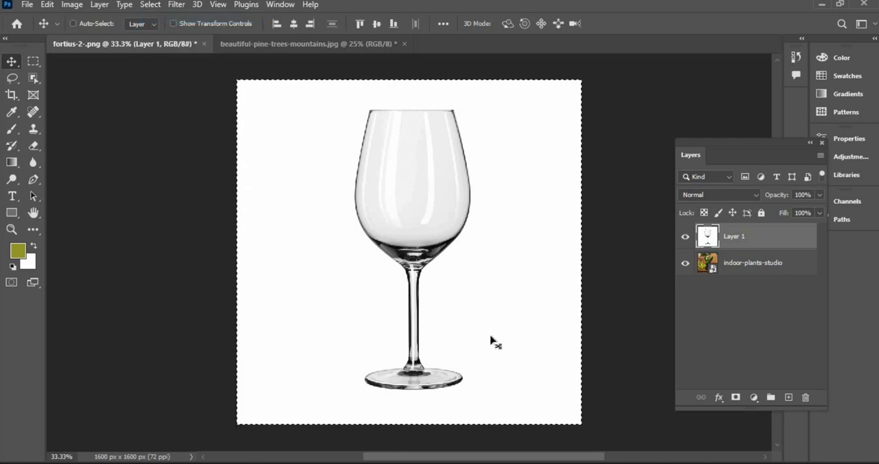
left_click(47, 5)
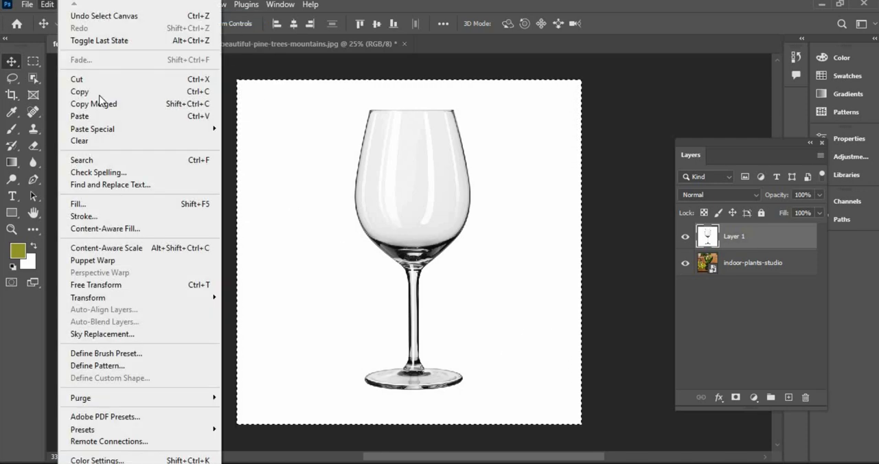
left_click(103, 89)
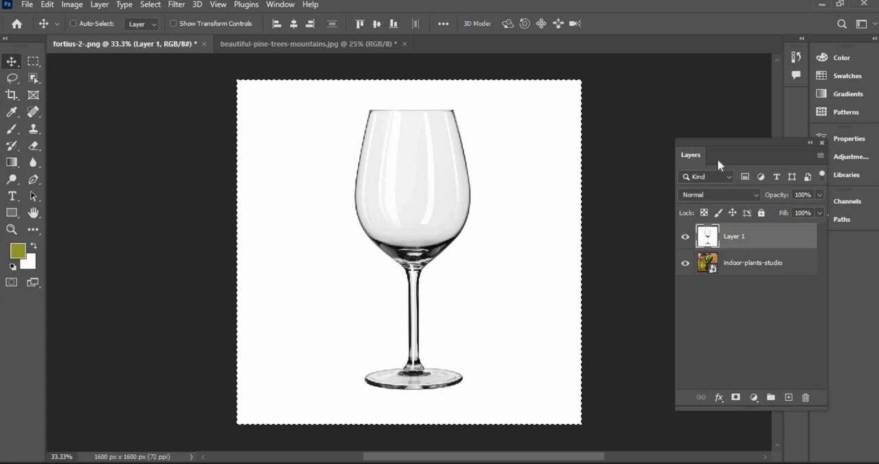
Add a layer mask to the wine glass layer and paste the copied glass image directly into that mask.
left_click(735, 398)
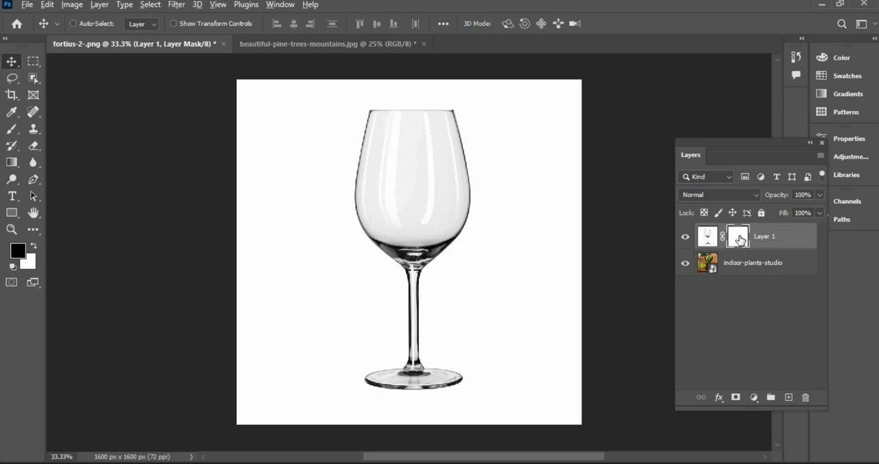
left_click(738, 239, "alt")
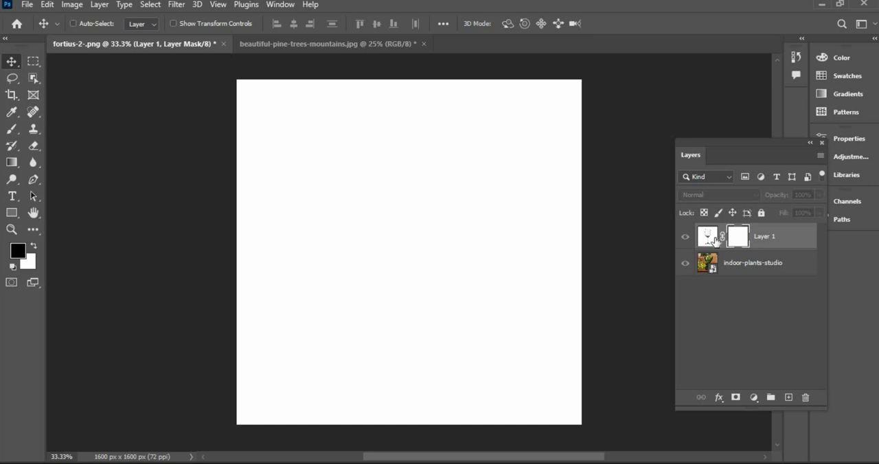
left_click(48, 5)
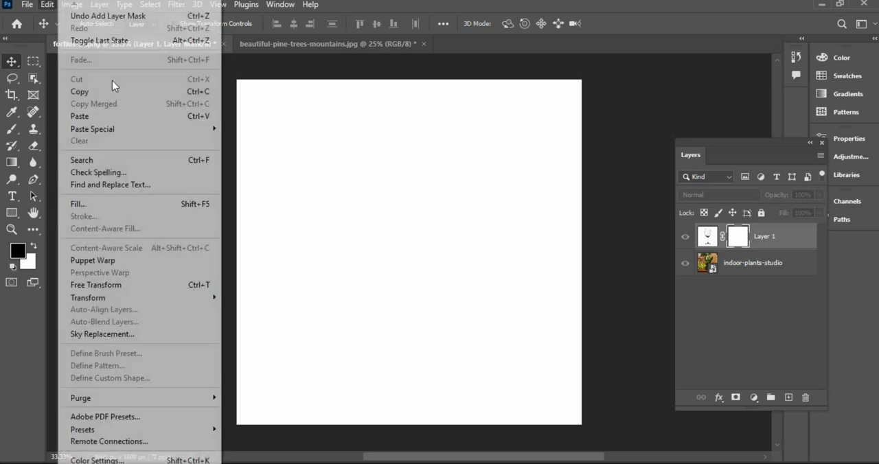
left_click(122, 114)
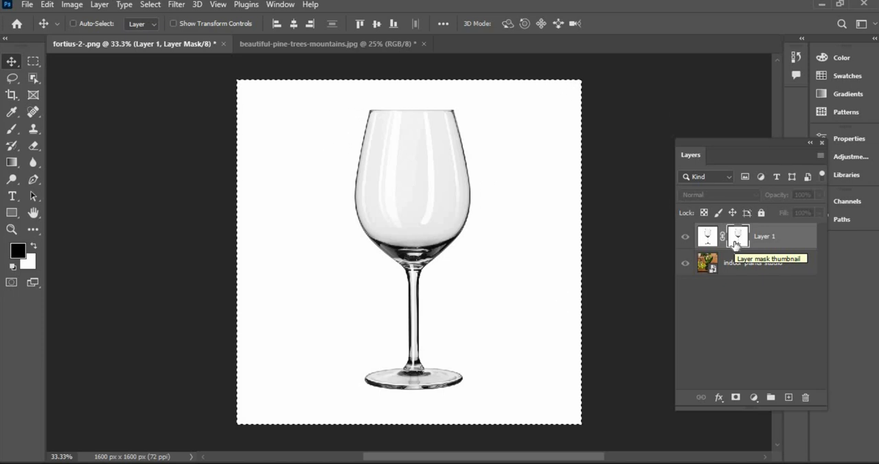
Invert the glass layer's mask, deselect, and check the cut-out glass with the plant photo temporarily hidden.
left_click_drag(735, 244, 736, 244)
key("ctrl+i")
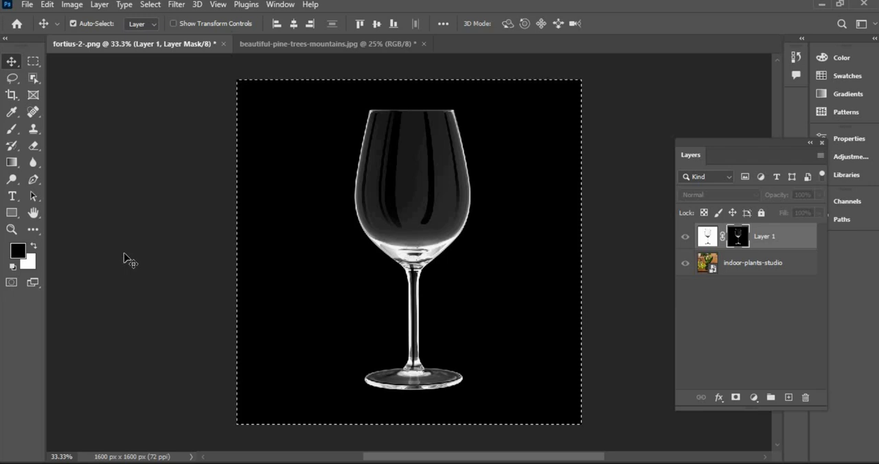
key("ctrl+d")
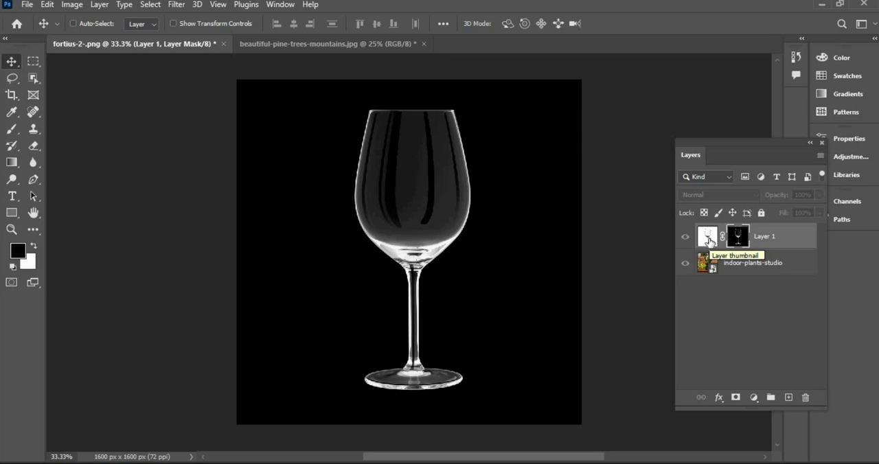
left_click(708, 238)
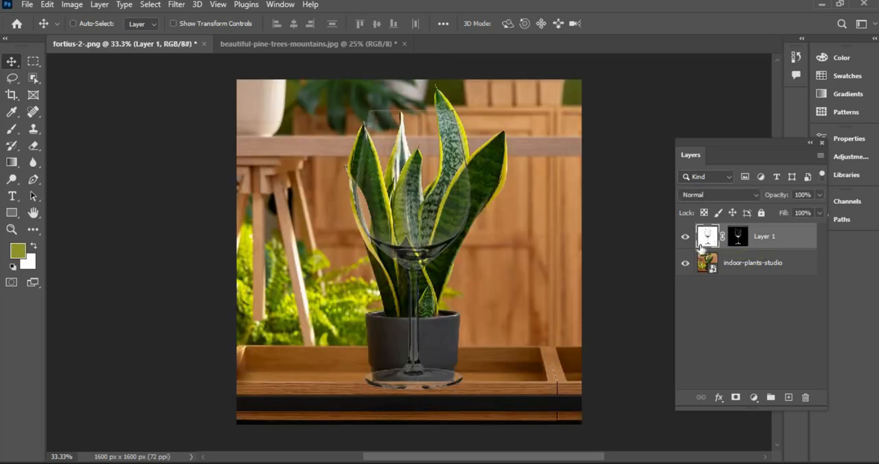
left_click(685, 268)
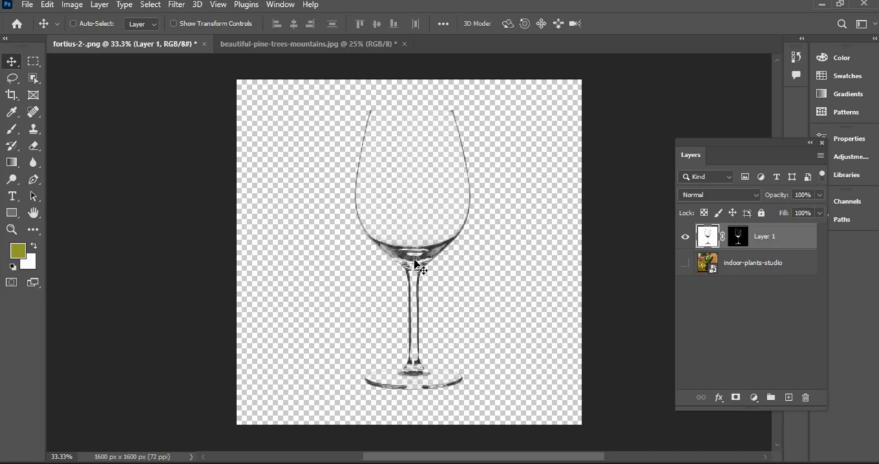
left_click(685, 264)
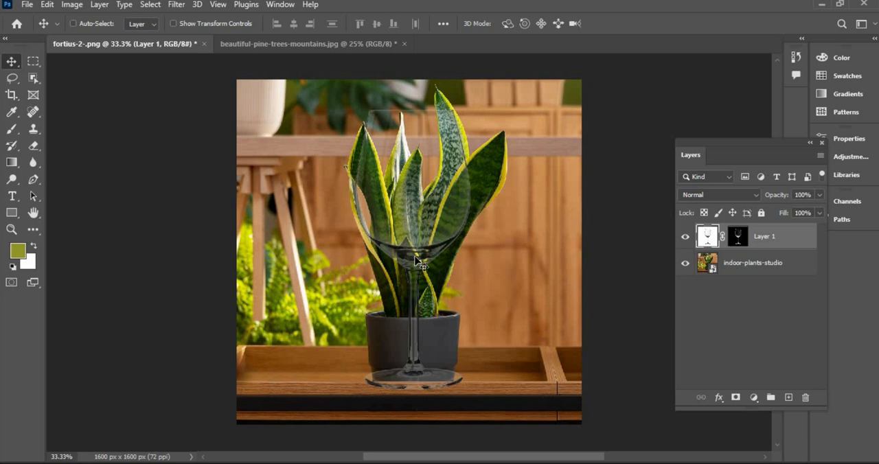
Scale the glass layer down to 39.14% and place it beside the plant, over the wooden stand's legs.
left_click_drag(512, 261, 321, 255)
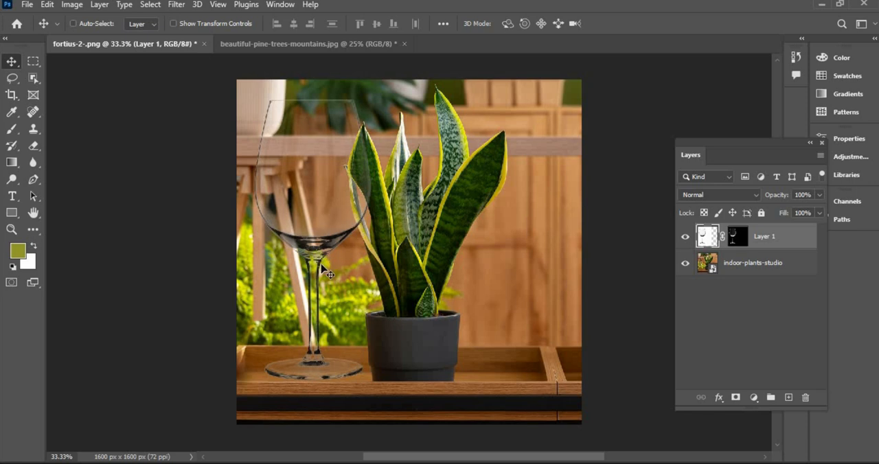
key("ctrl")
key("ctrl+t")
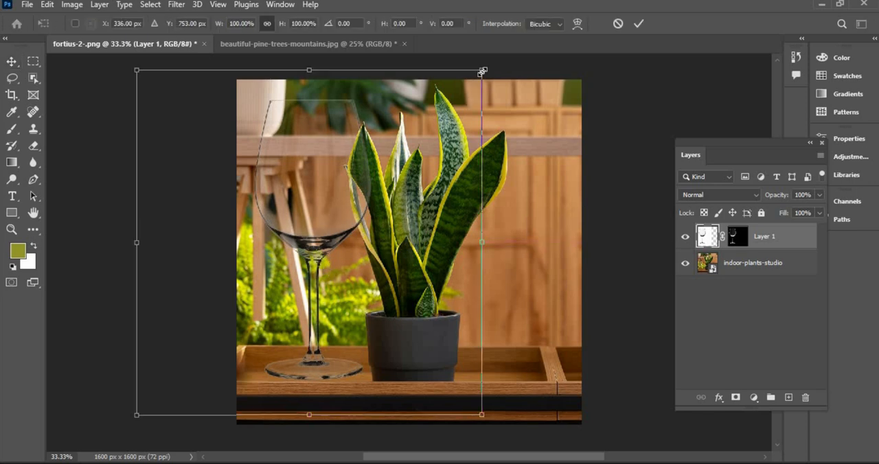
left_click_drag(454, 103, 351, 301)
left_click_drag(498, 299, 334, 298)
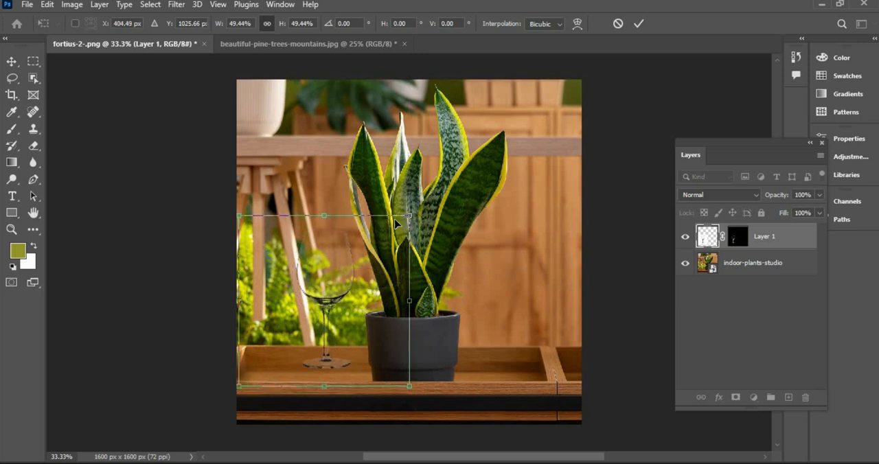
left_click_drag(409, 215, 374, 251)
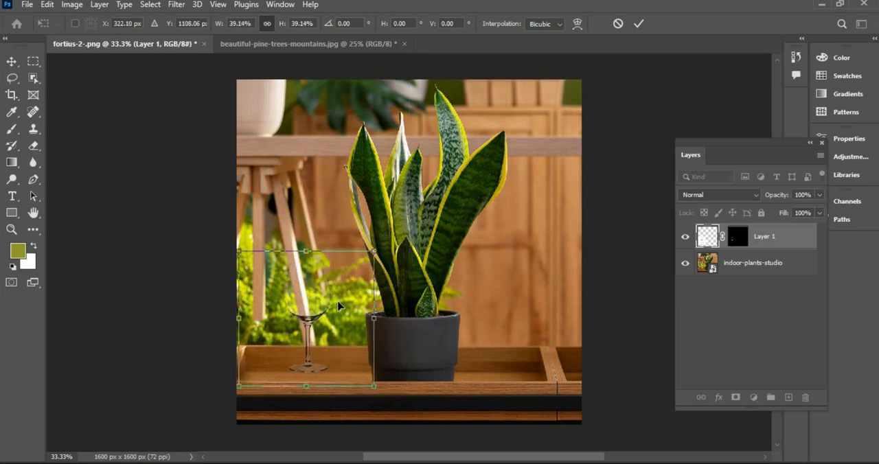
left_click_drag(316, 317, 255, 271)
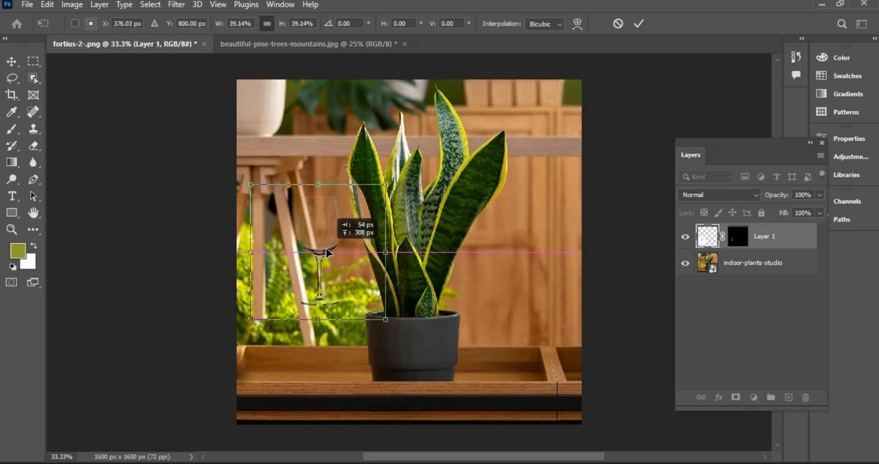
key("Return")
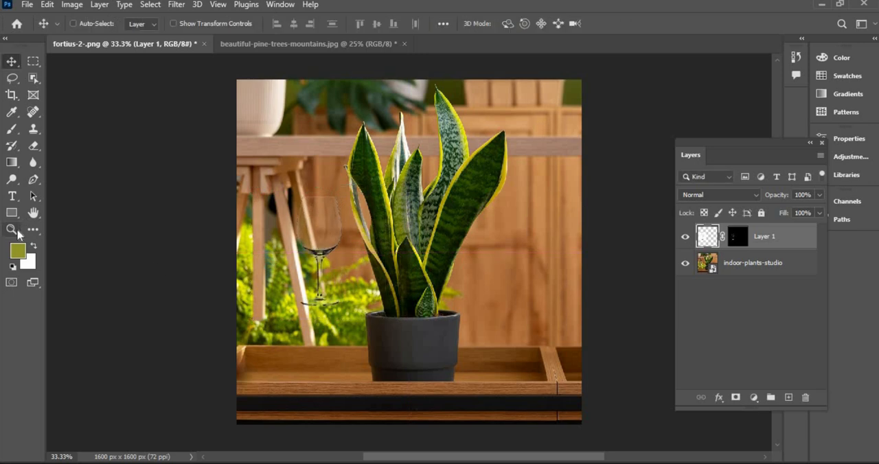
Duplicate the masked glass layer twice to strengthen the glass's reflections and outline.
key("z")
left_click(364, 236)
left_click(357, 218)
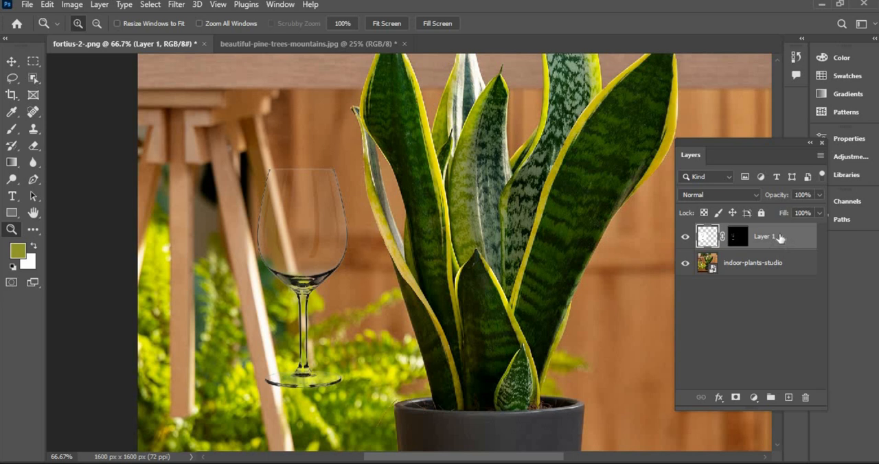
left_click_drag(791, 278, 789, 398)
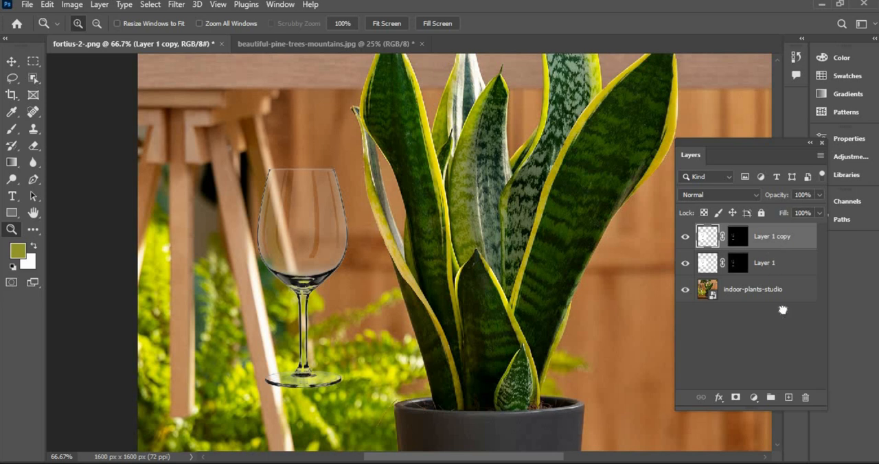
left_click_drag(782, 310, 790, 398)
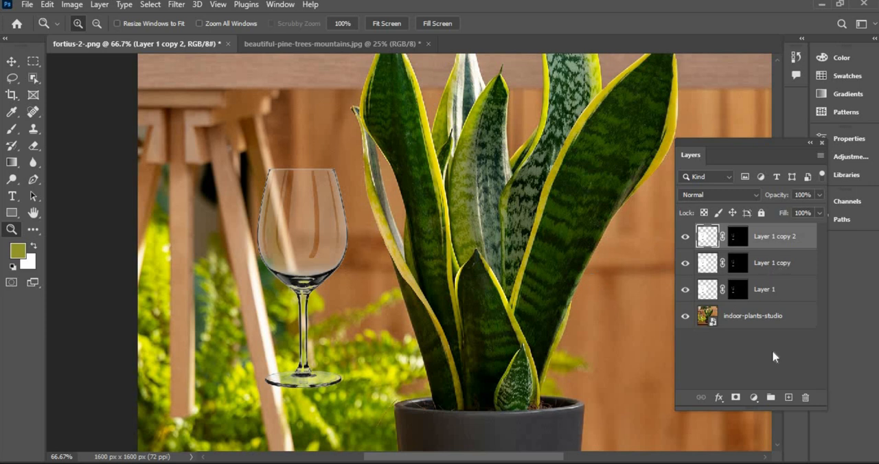
Select the original glass layer and its two copies and put them in one group.
left_click(787, 290)
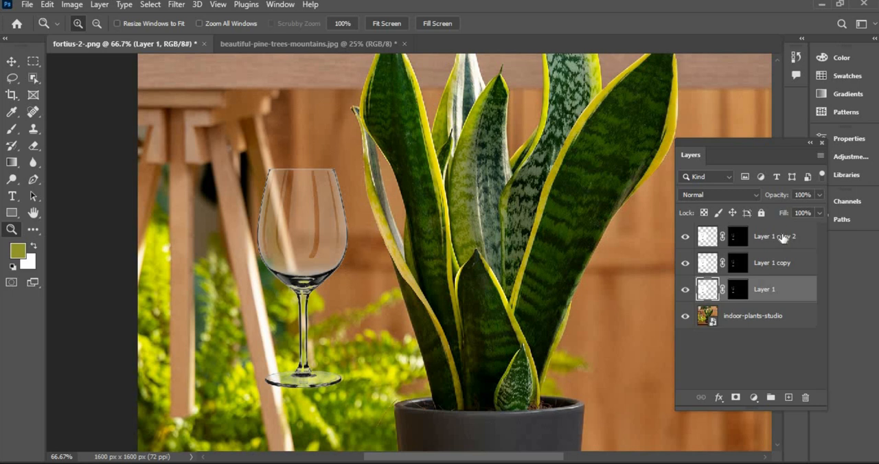
left_click(782, 238, "shift")
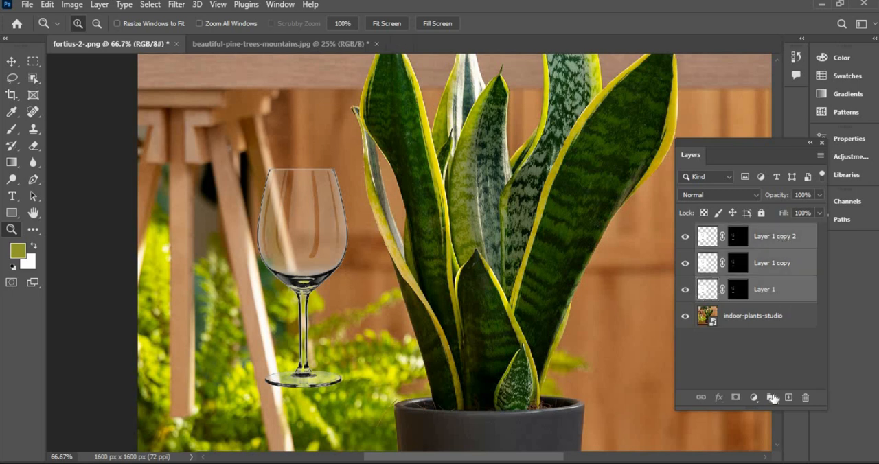
left_click(772, 398)
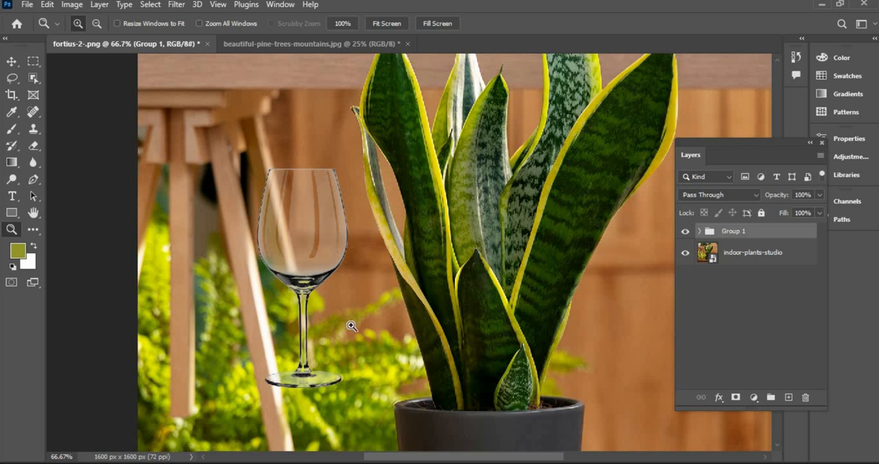
Move the glass group down so the glass stands on the wooden tray beside the plant pot.
left_click(11, 62)
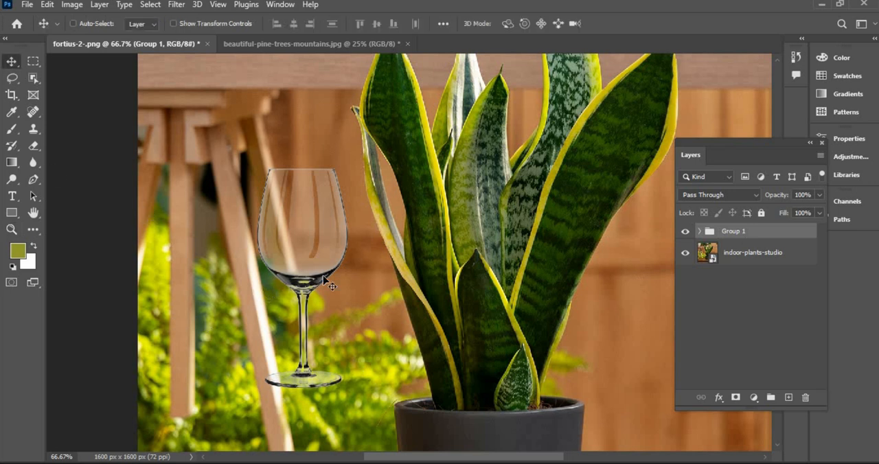
scroll(349, 337, "down", 1)
scroll(351, 324, "down", 1)
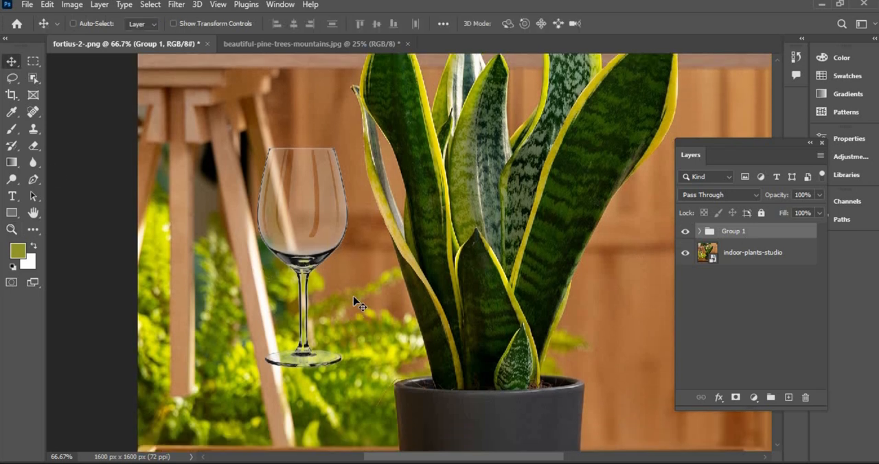
left_click_drag(368, 351, 383, 243)
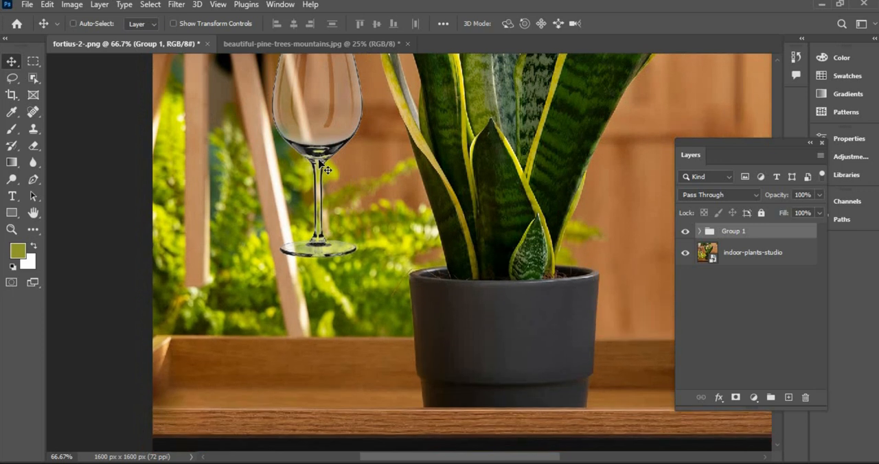
left_click_drag(322, 232, 316, 305)
left_click_drag(316, 302, 368, 263)
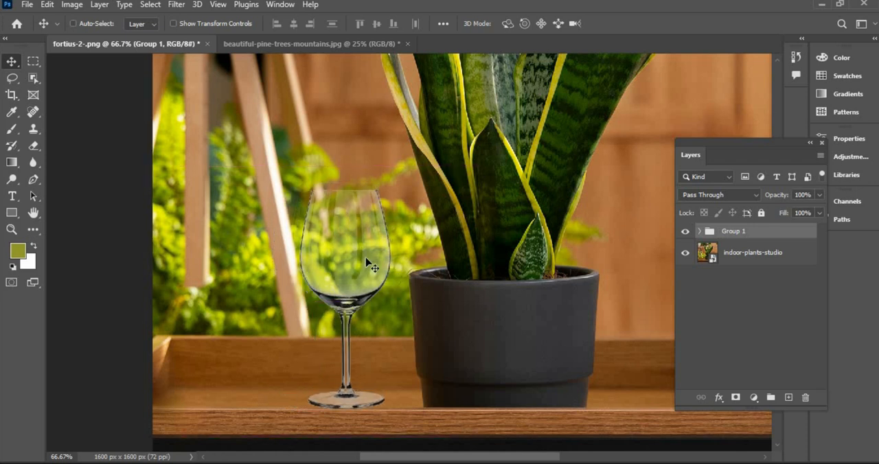
key("ctrl+minus")
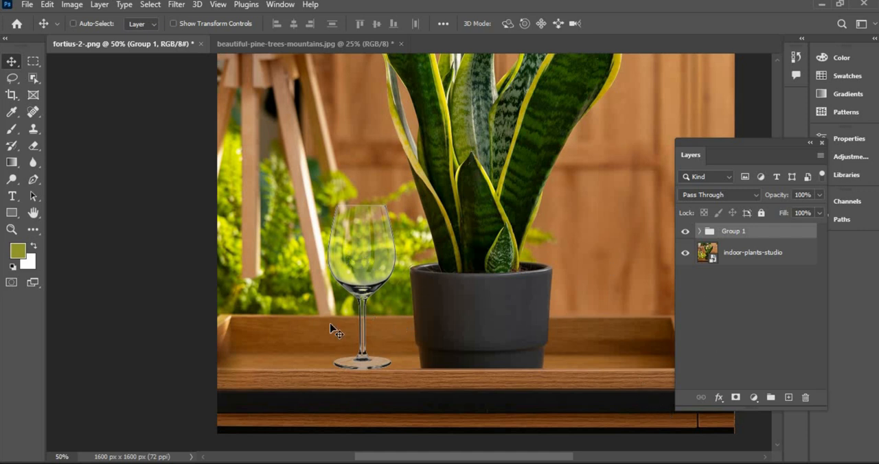
Add a Solid Color fill layer in dark navy blue directly above the plant photo, beneath the glass group.
left_click(752, 259)
left_click(753, 398)
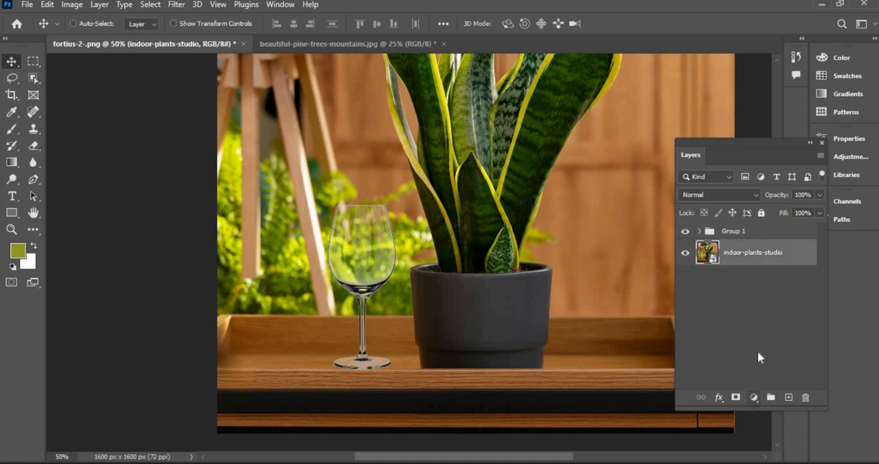
left_click(780, 171)
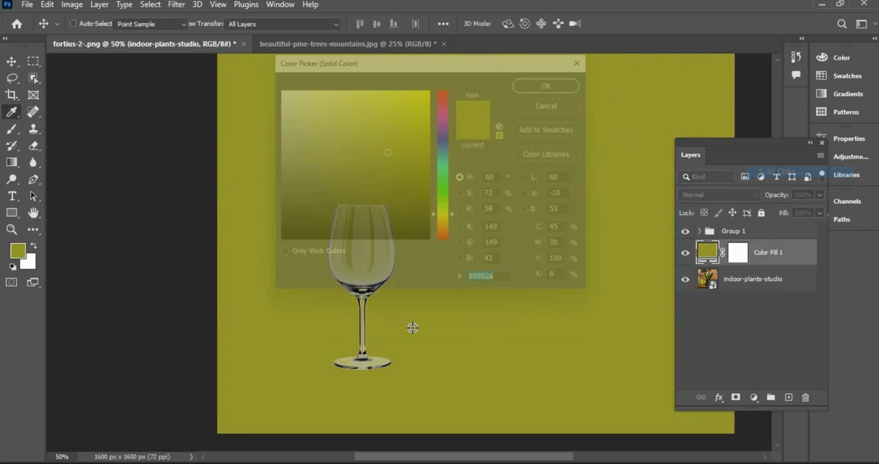
left_click(451, 150)
left_click_drag(451, 151, 452, 144)
left_click(452, 186)
left_click_drag(451, 177, 451, 153)
left_click(435, 200)
left_click_drag(436, 200, 432, 196)
left_click(563, 79)
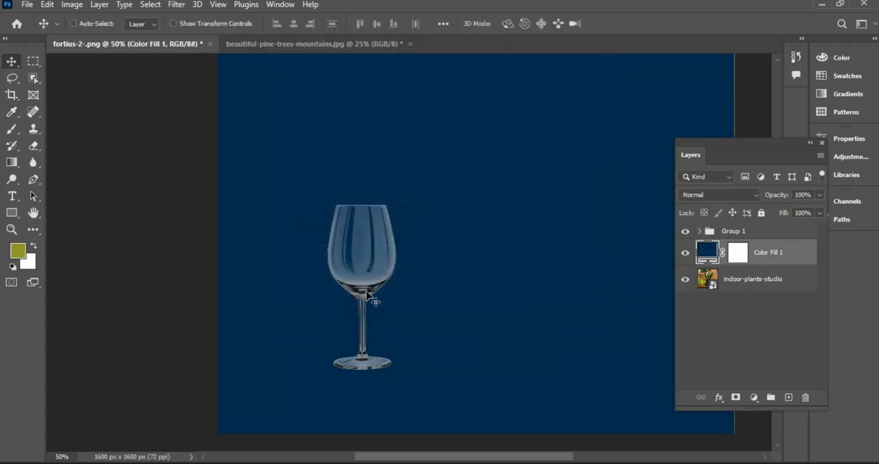
Select the glass group and move the glass horizontally toward the middle of the blue background.
left_click(736, 233)
left_click_drag(365, 297, 444, 304)
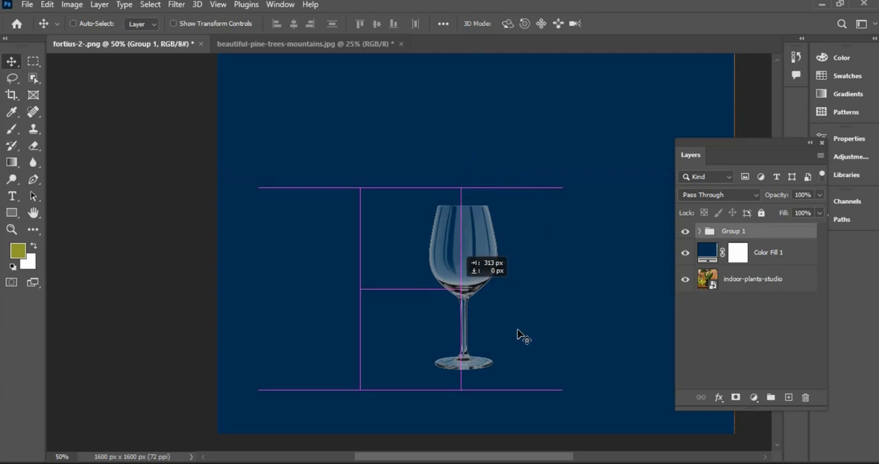